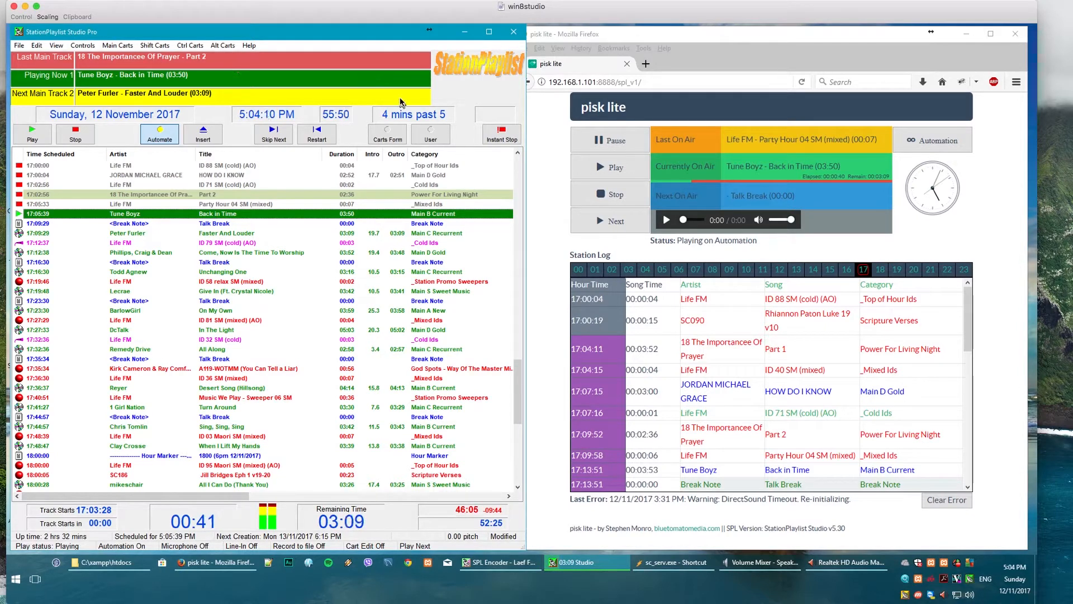
# - Bring the Firefox pisk lite remote control page to the front
pyautogui.click(550, 143)
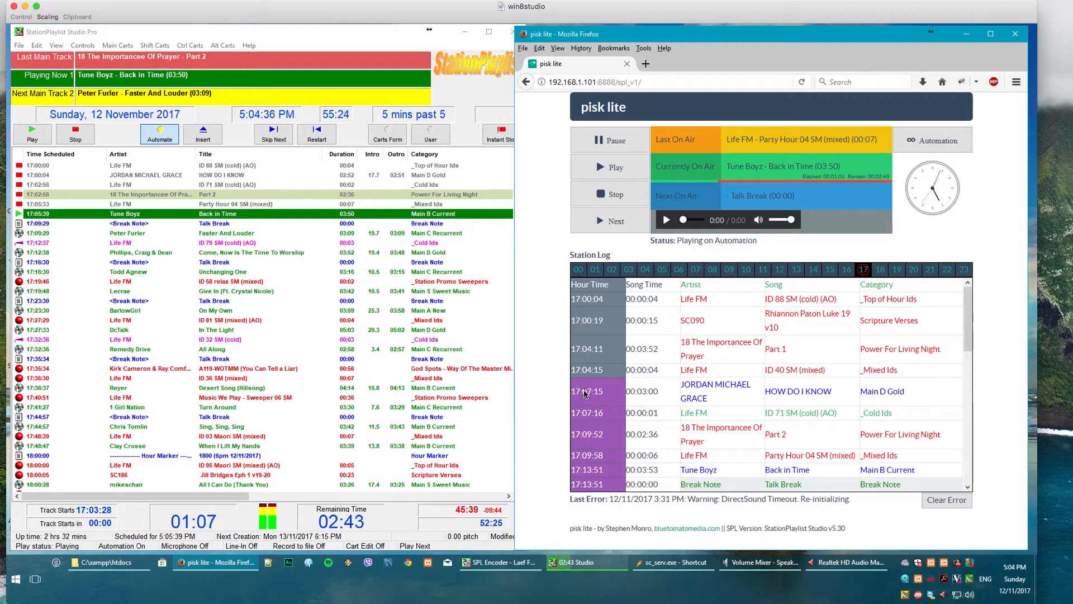
pyautogui.moveTo(585, 392); pyautogui.dragTo(608, 457)
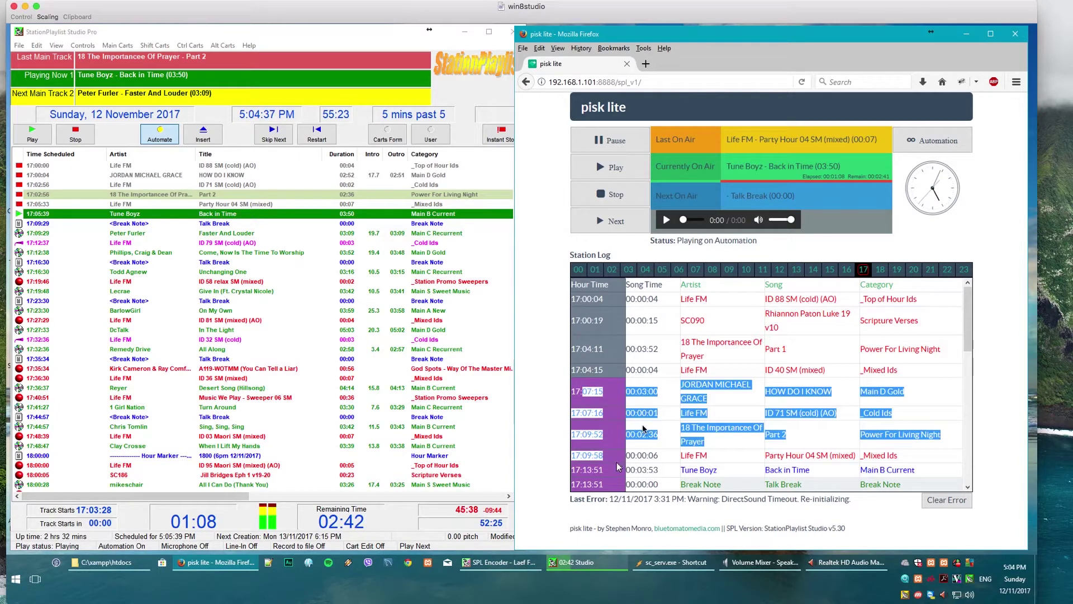
pyautogui.click(863, 369)
pyautogui.moveTo(592, 348); pyautogui.dragTo(839, 349)
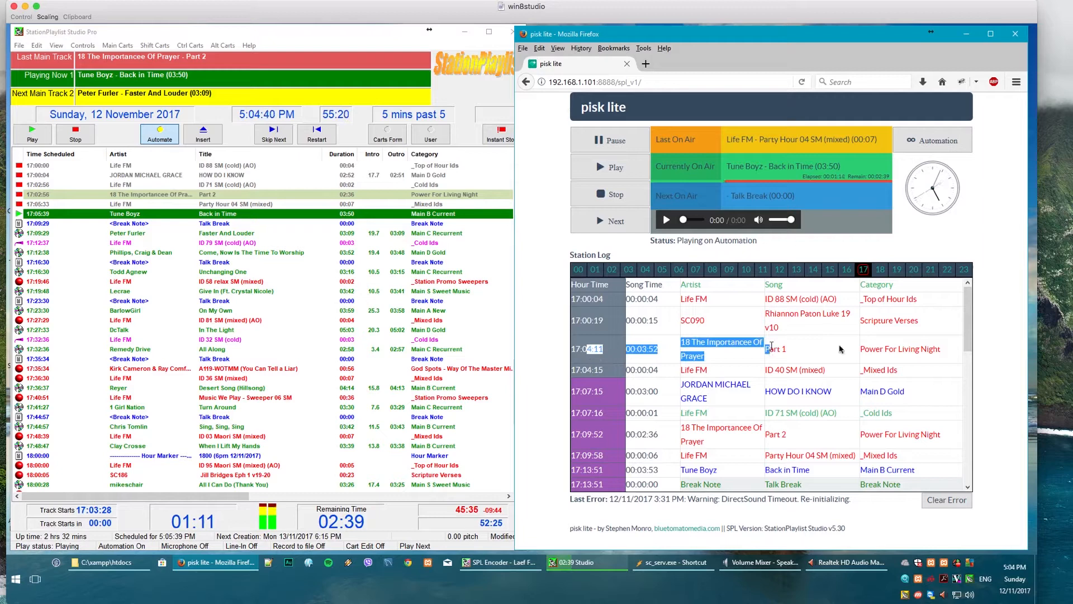
pyautogui.click(849, 393)
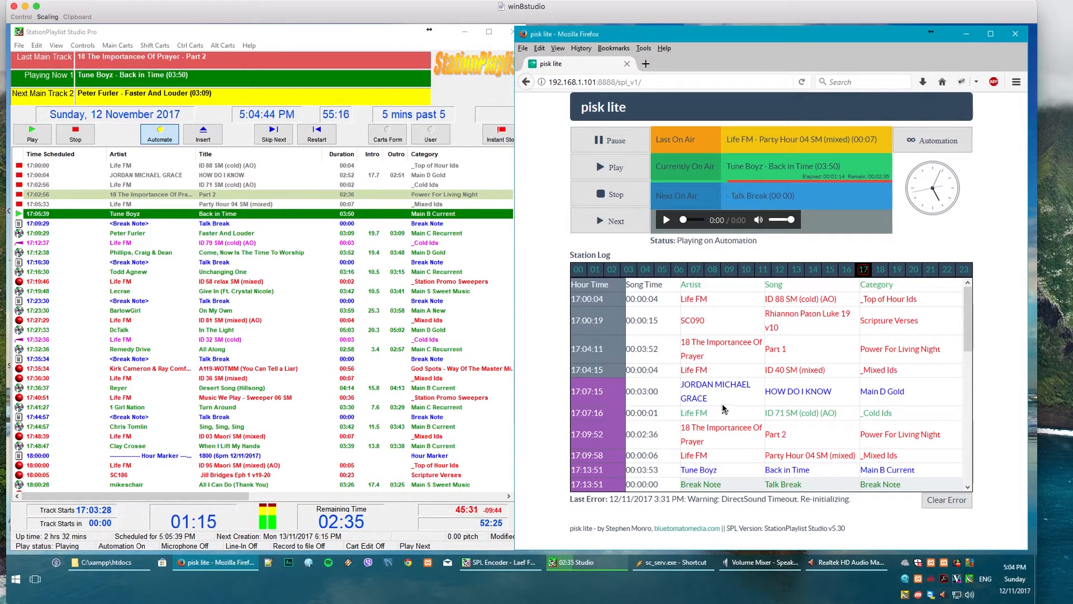
pyautogui.scroll(-1, 724, 410)
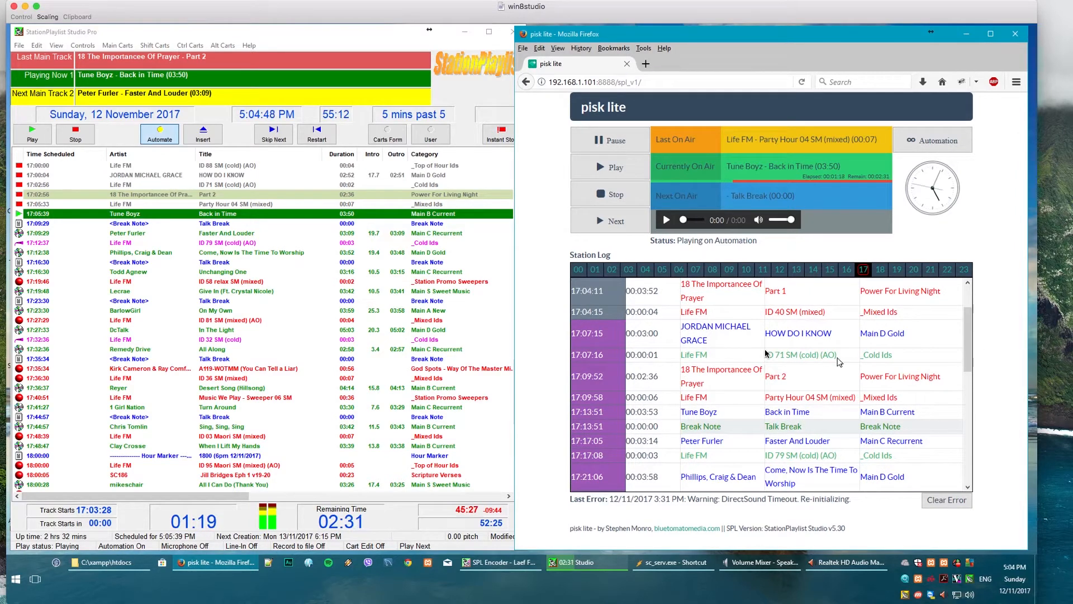
pyautogui.click(728, 269)
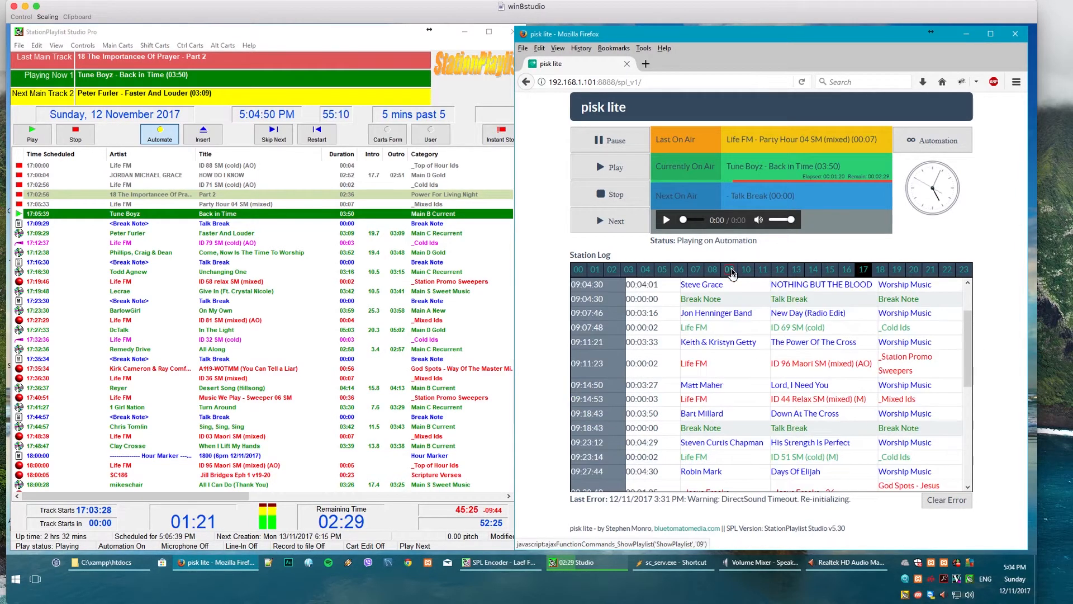
pyautogui.click(778, 270)
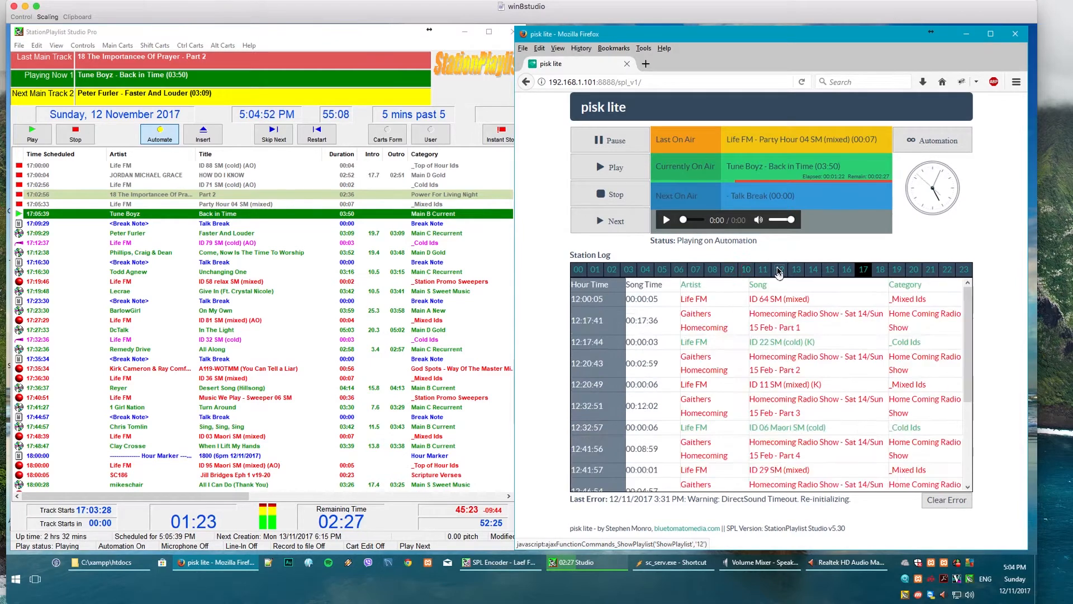
pyautogui.click(814, 270)
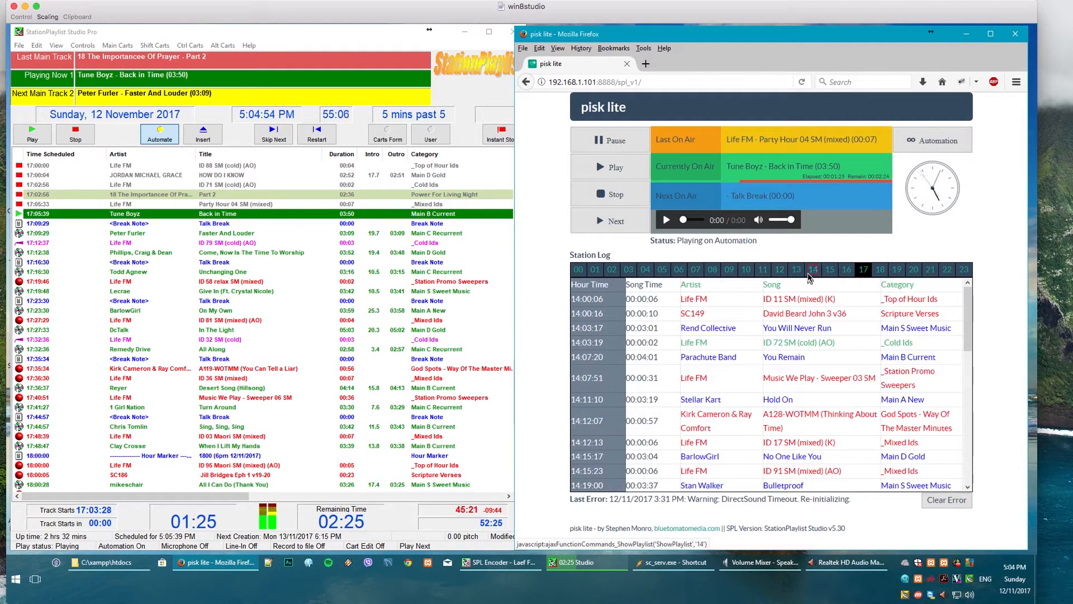
pyautogui.click(914, 270)
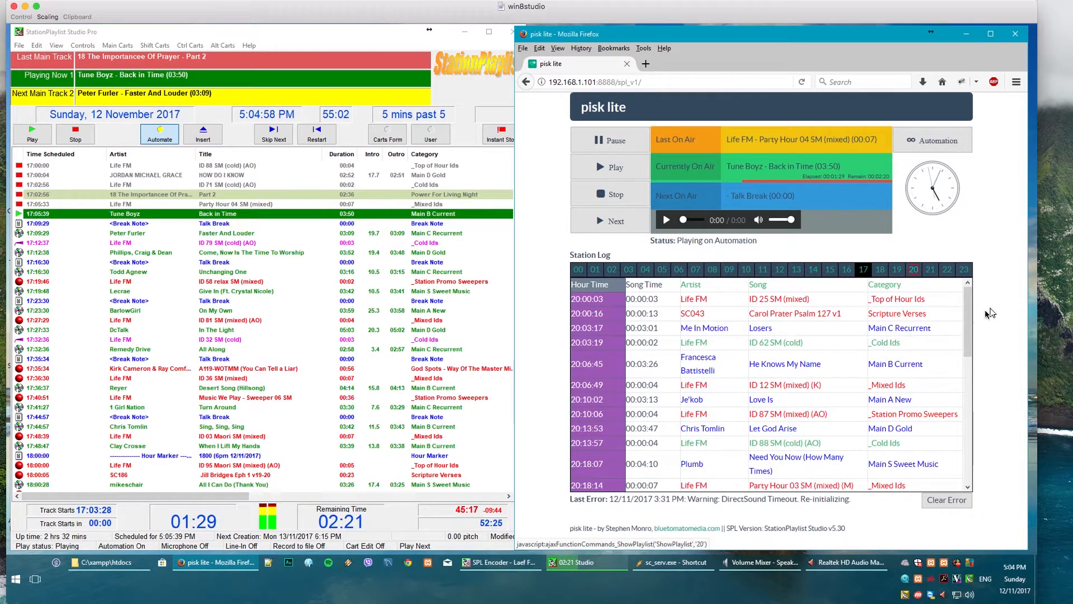
pyautogui.moveTo(969, 329); pyautogui.dragTo(965, 307)
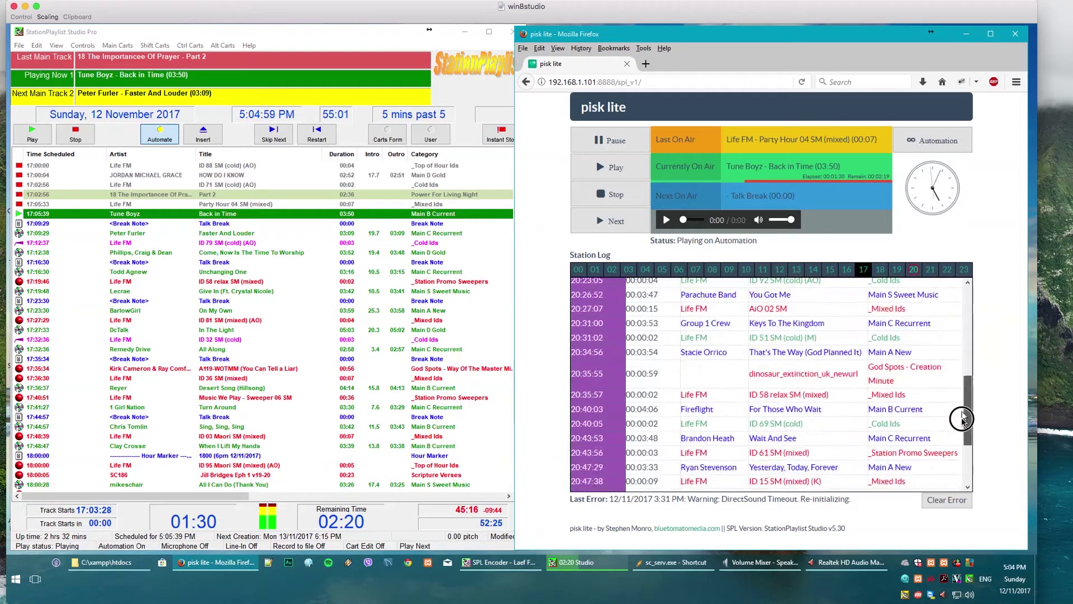
pyautogui.click(880, 271)
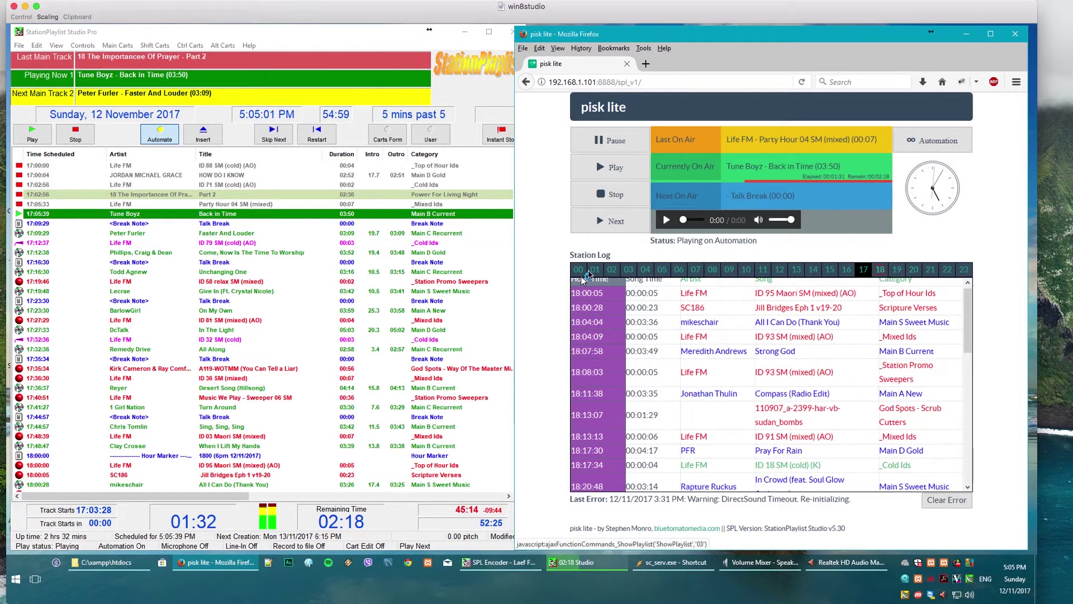
pyautogui.click(846, 272)
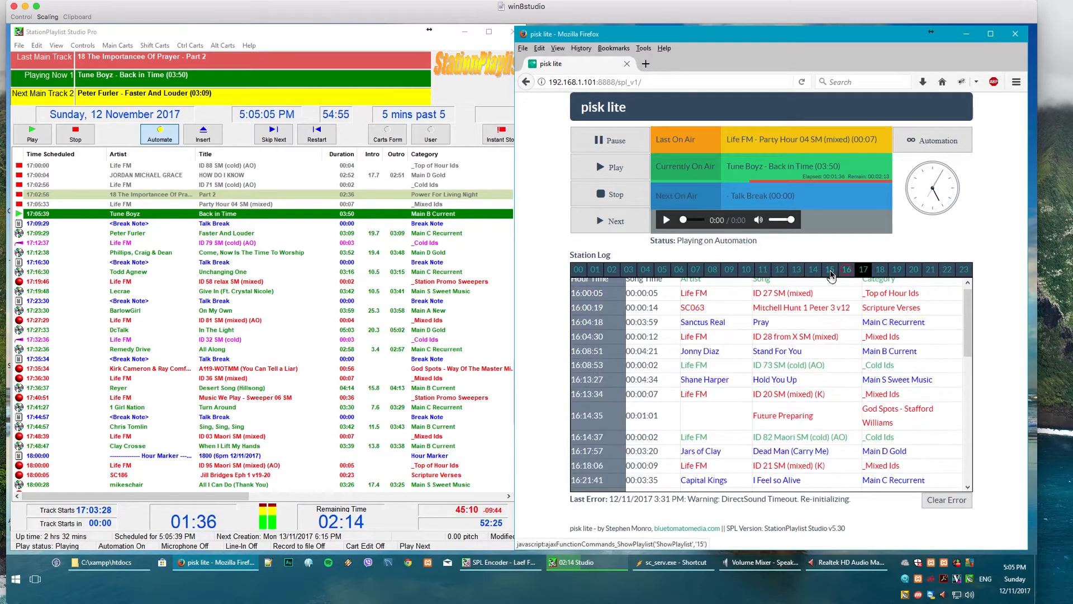
pyautogui.scroll(-10, 647, 376)
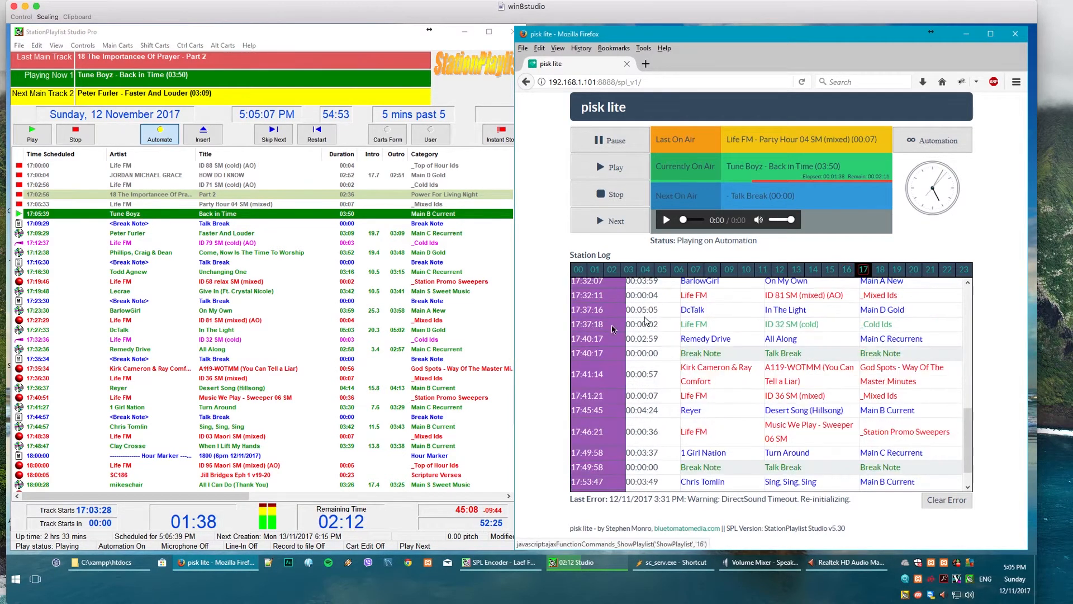
pyautogui.scroll(10, 613, 331)
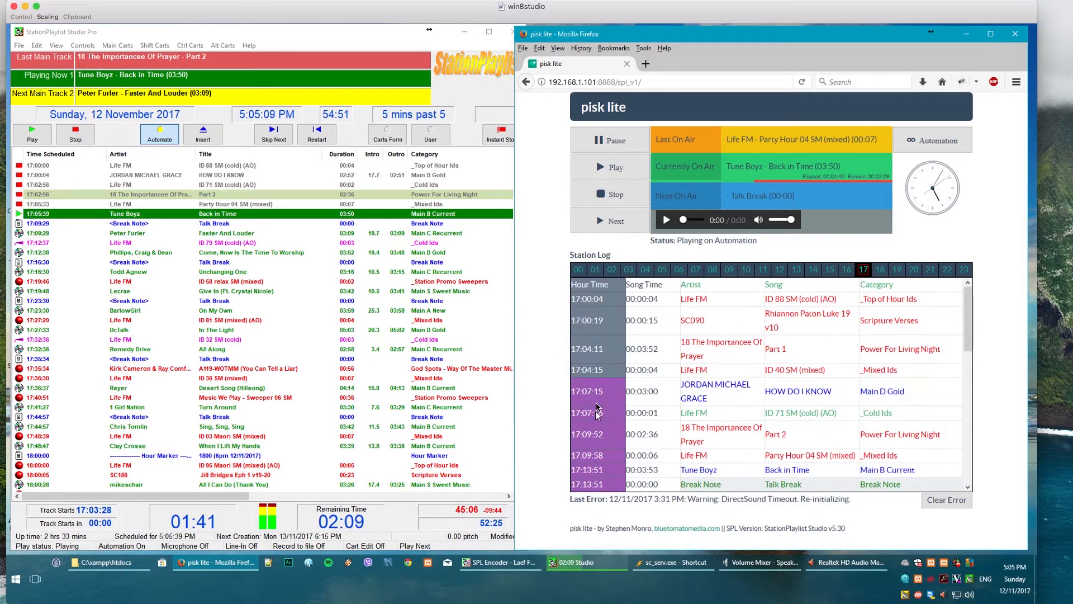
pyautogui.scroll(-3, 733, 436)
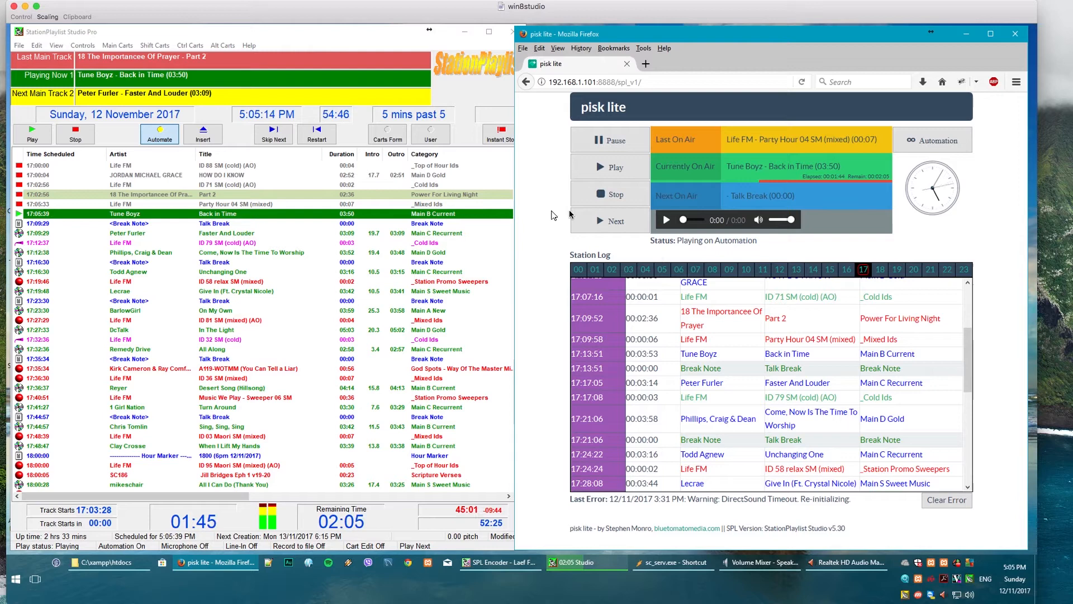
# - Stop the station's playback remotely, then start it playing again
pyautogui.click(596, 197)
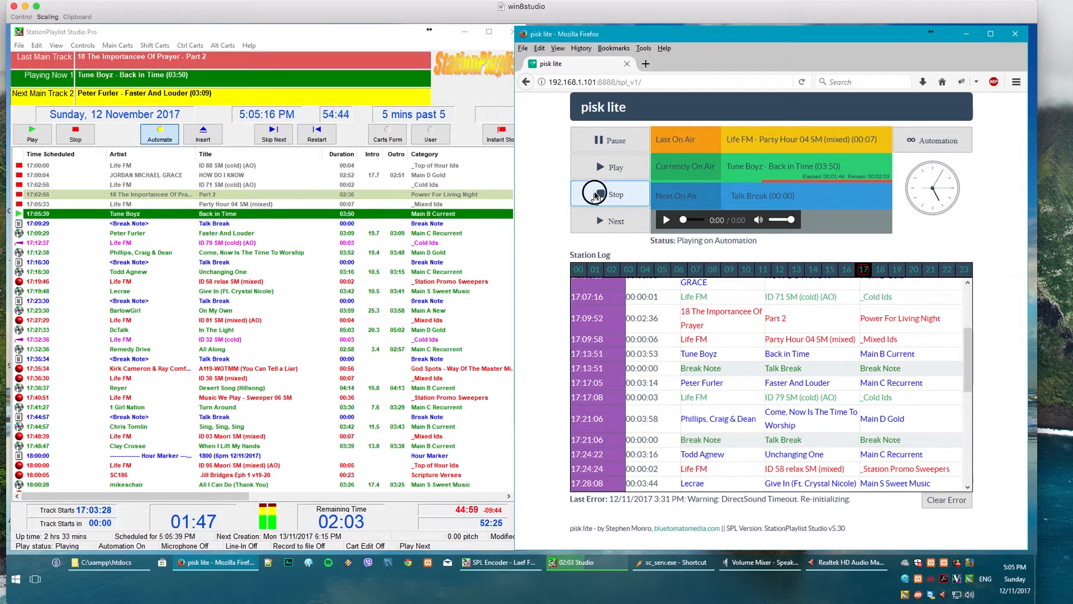
pyautogui.click(84, 219)
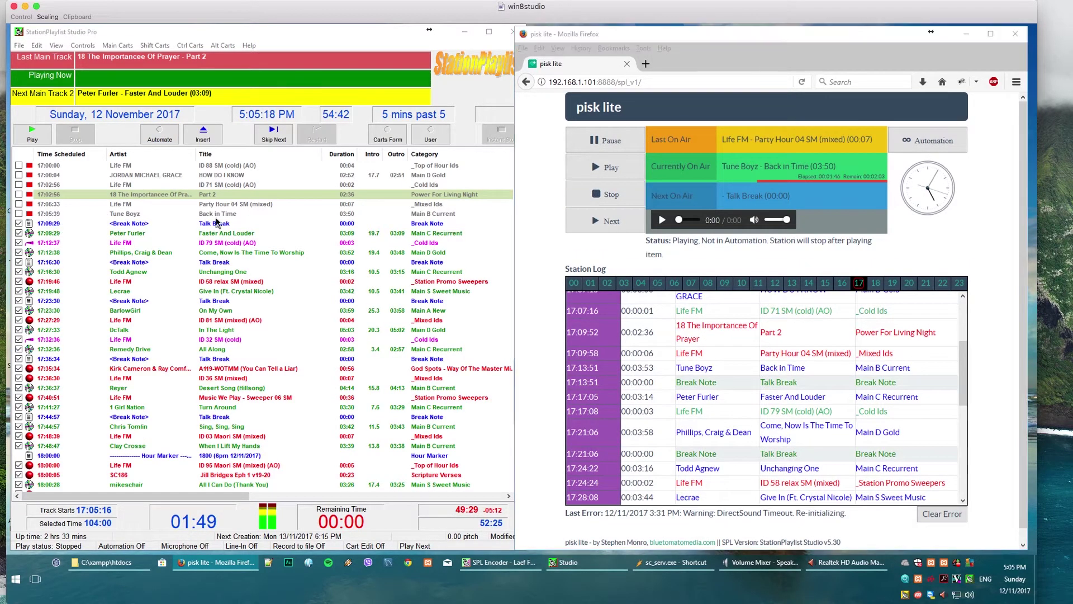
pyautogui.click(615, 169)
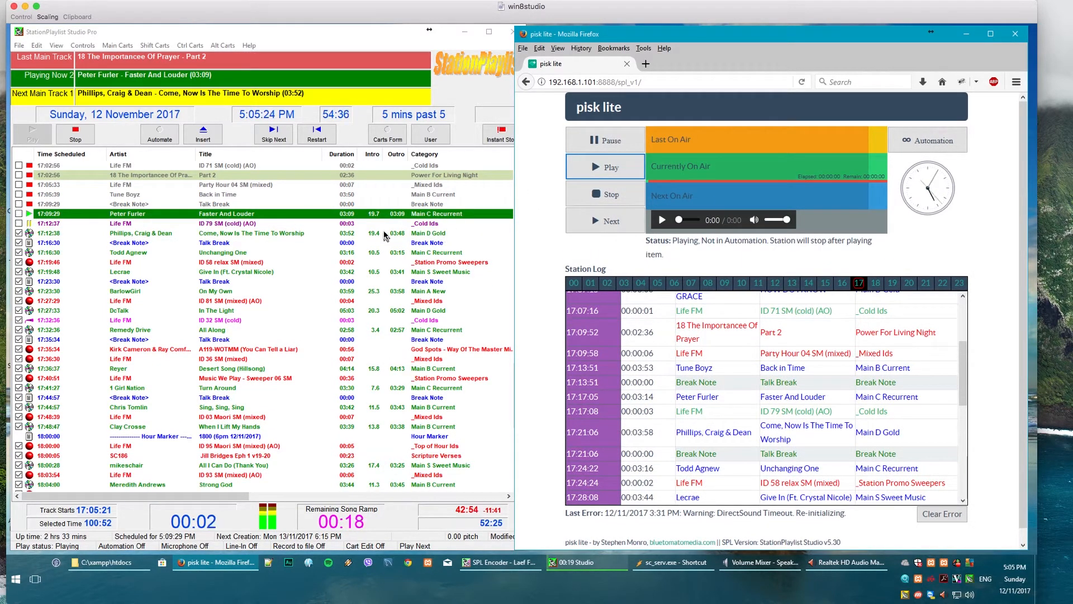
# - Skip ahead two tracks to Unchanging One, stop, and turn automation on
pyautogui.click(602, 222)
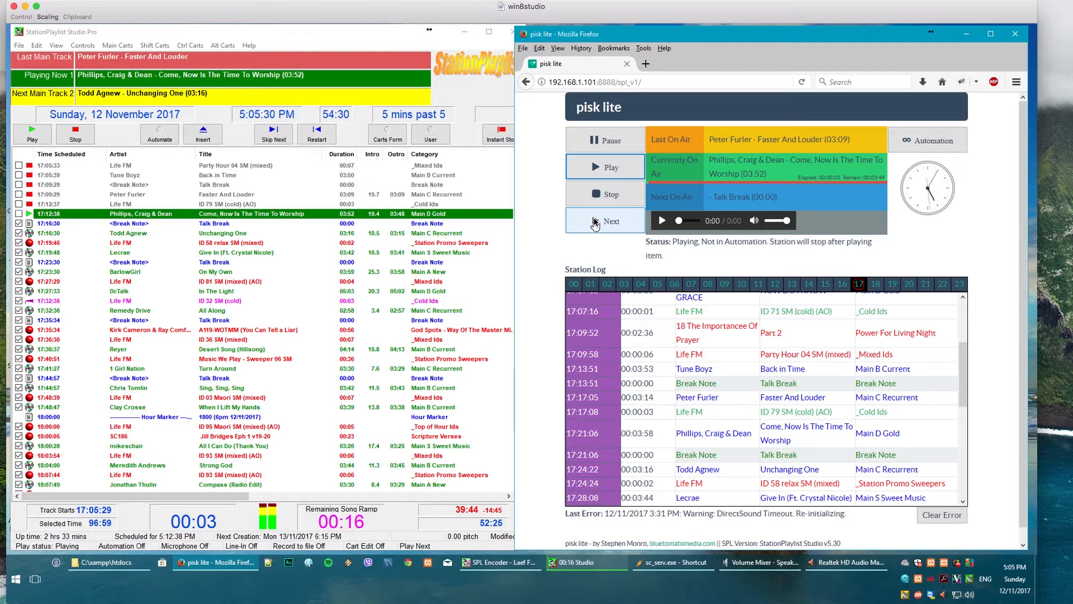
pyautogui.click(594, 223)
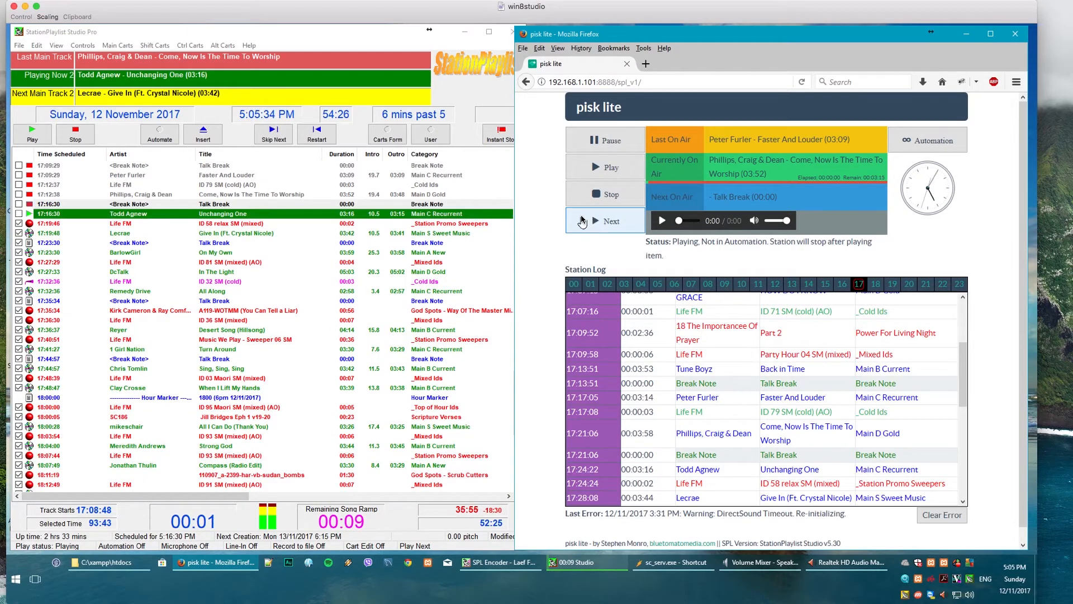
pyautogui.click(605, 193)
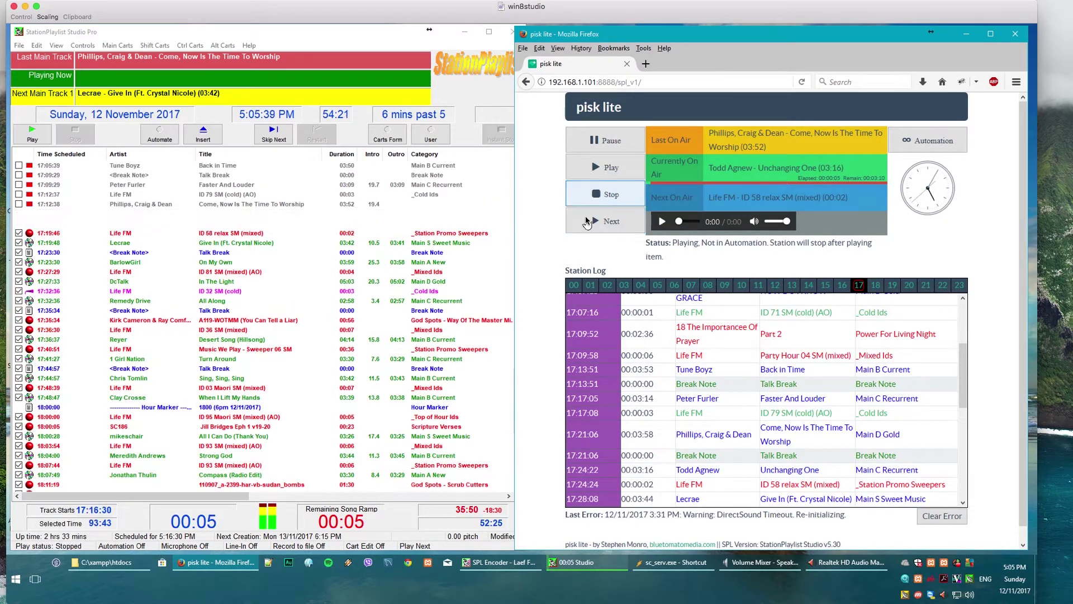
pyautogui.click(919, 147)
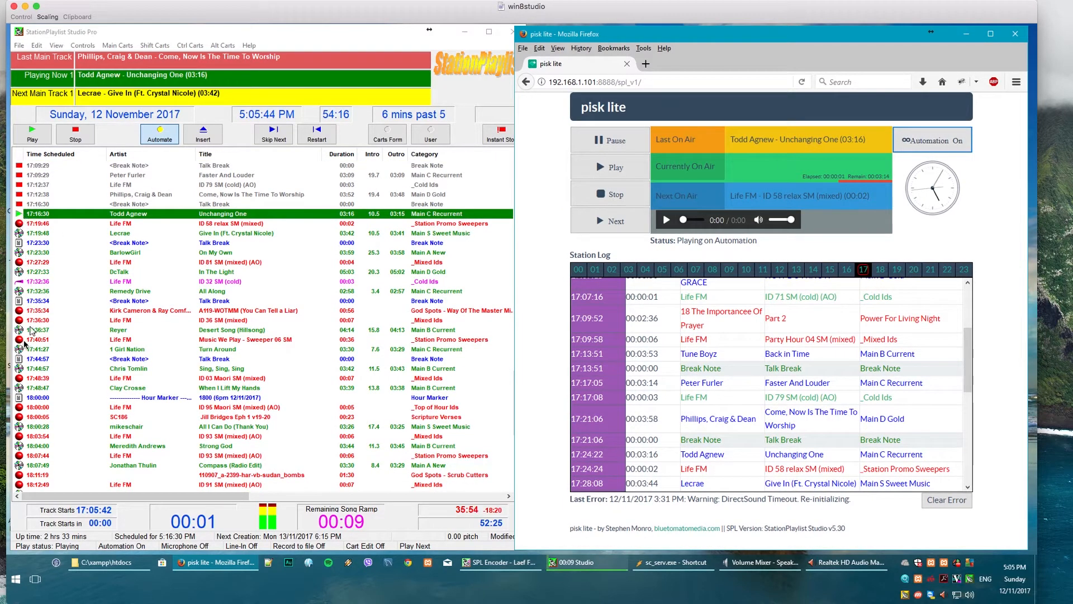
# - Pause and resume the playing track, then move the second pisk lite window into view beside the studio
pyautogui.click(616, 148)
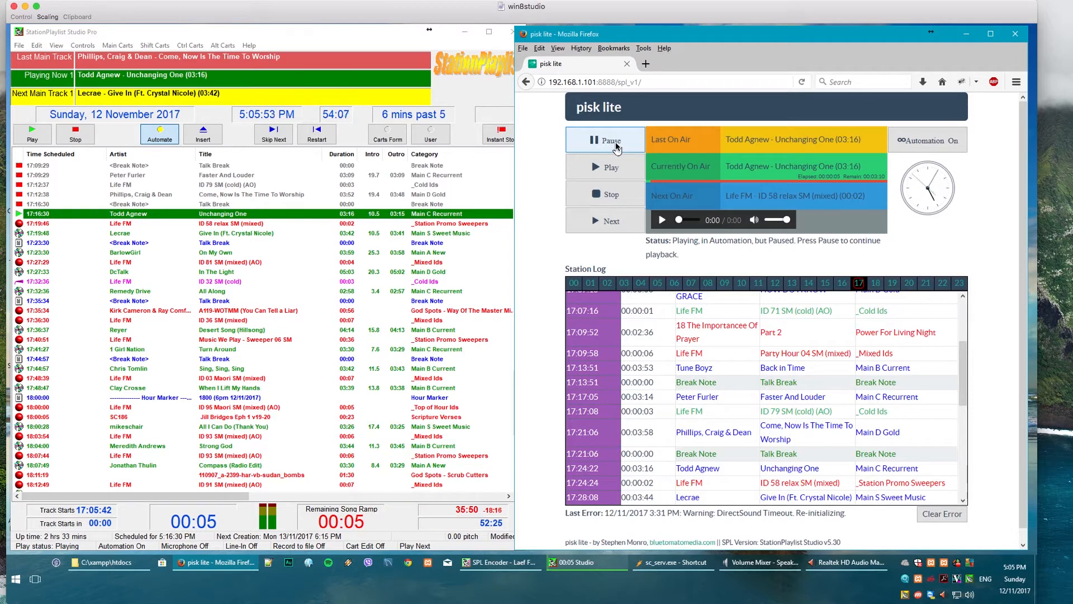
pyautogui.click(616, 148)
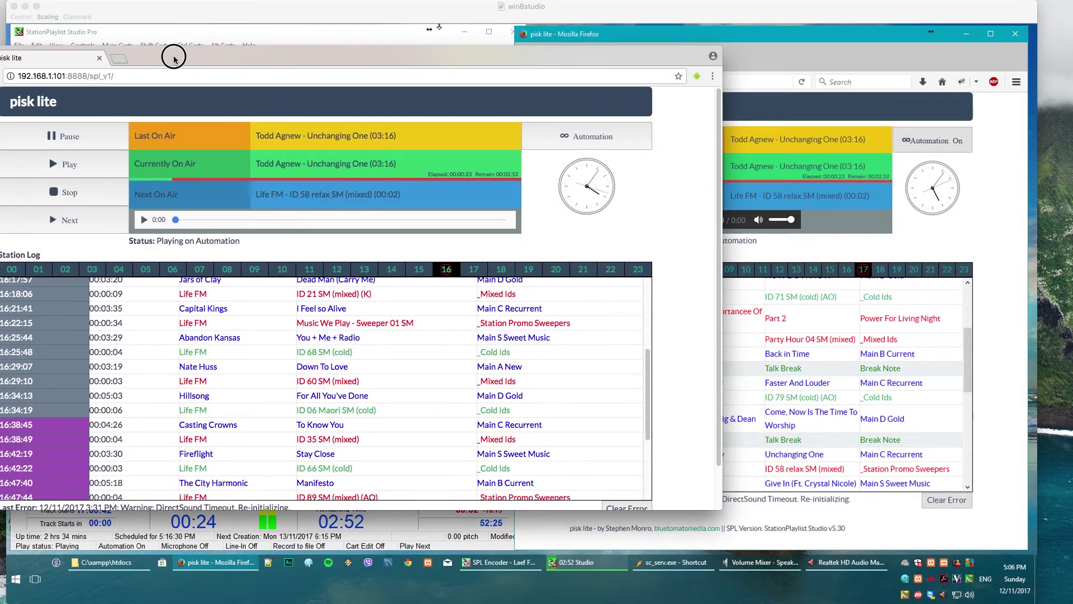
pyautogui.moveTo(167, 53)
pyautogui.mouseDown()
pyautogui.moveTo(456, 59)
pyautogui.moveTo(524, 94)
pyautogui.moveTo(474, 276)
pyautogui.moveTo(362, 318)
pyautogui.mouseUp()
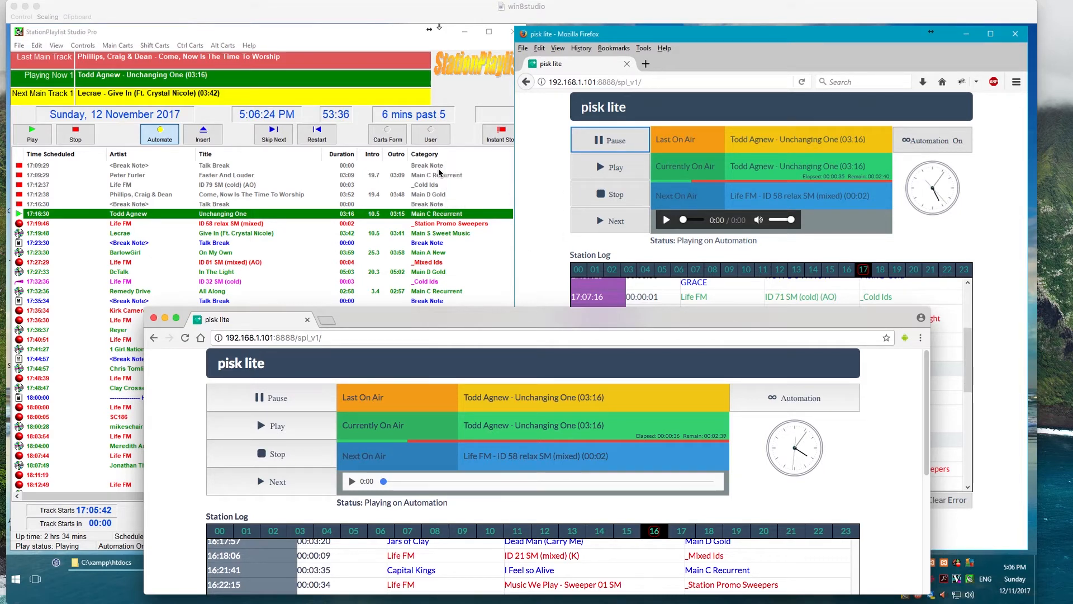
# - From the second pisk lite page, stop playout, restart it and turn automation back on
pyautogui.click(269, 456)
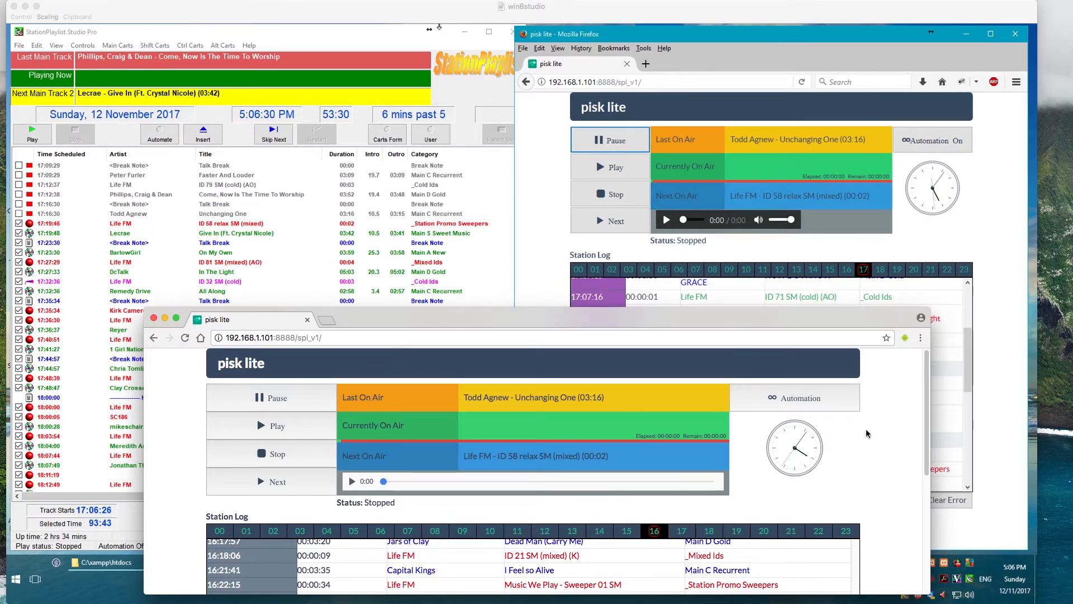
pyautogui.click(809, 406)
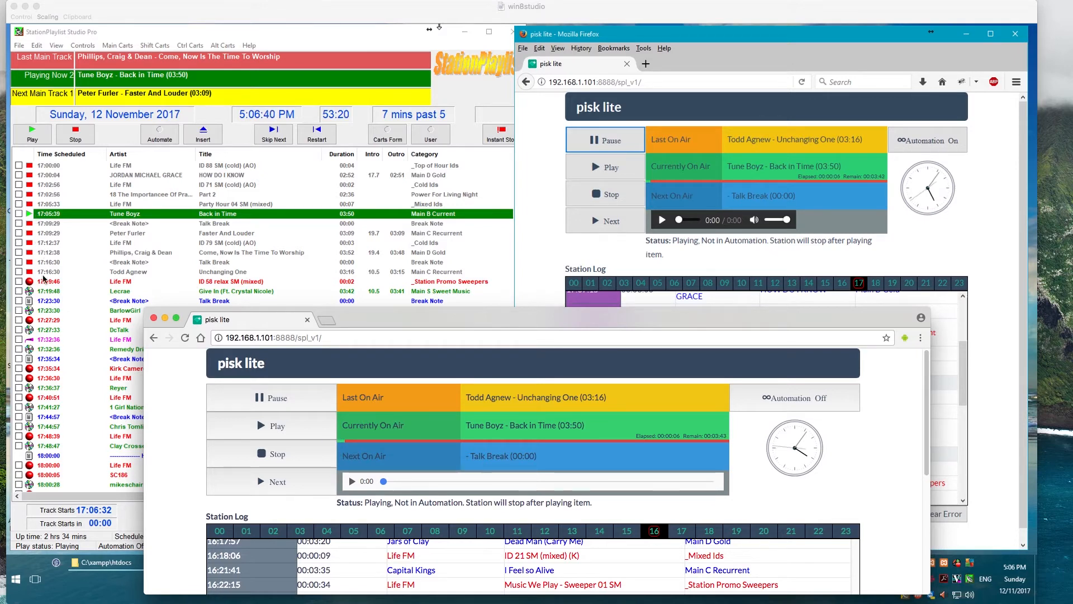
pyautogui.click(834, 400)
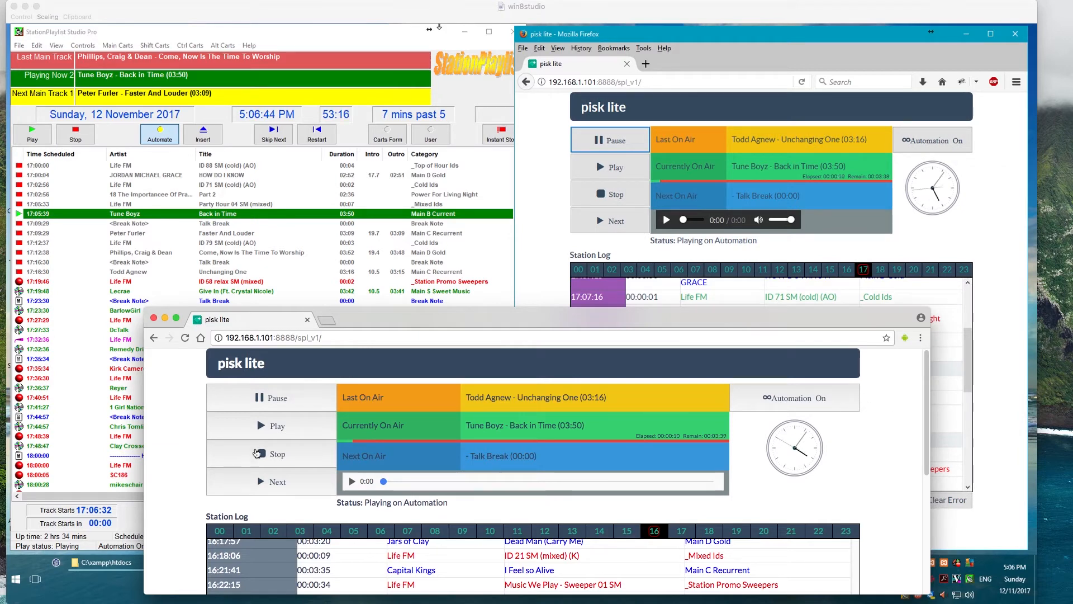
# - Skip ahead three tracks to Todd Agnew - Unchanging One and start it playing, then return to the studio desktop
pyautogui.click(268, 489)
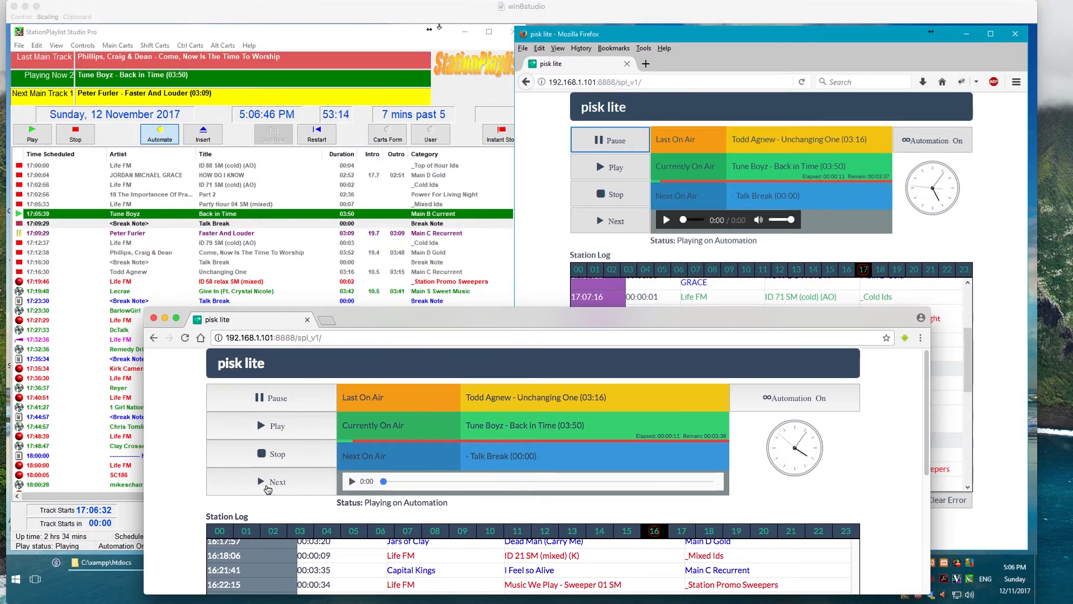
pyautogui.click(269, 496)
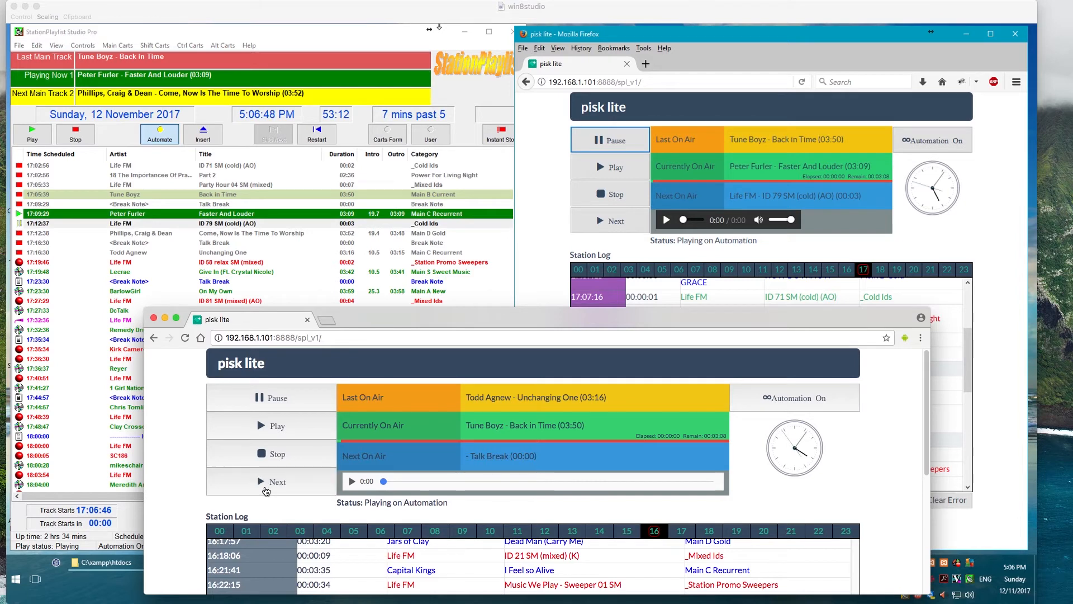
pyautogui.click(270, 489)
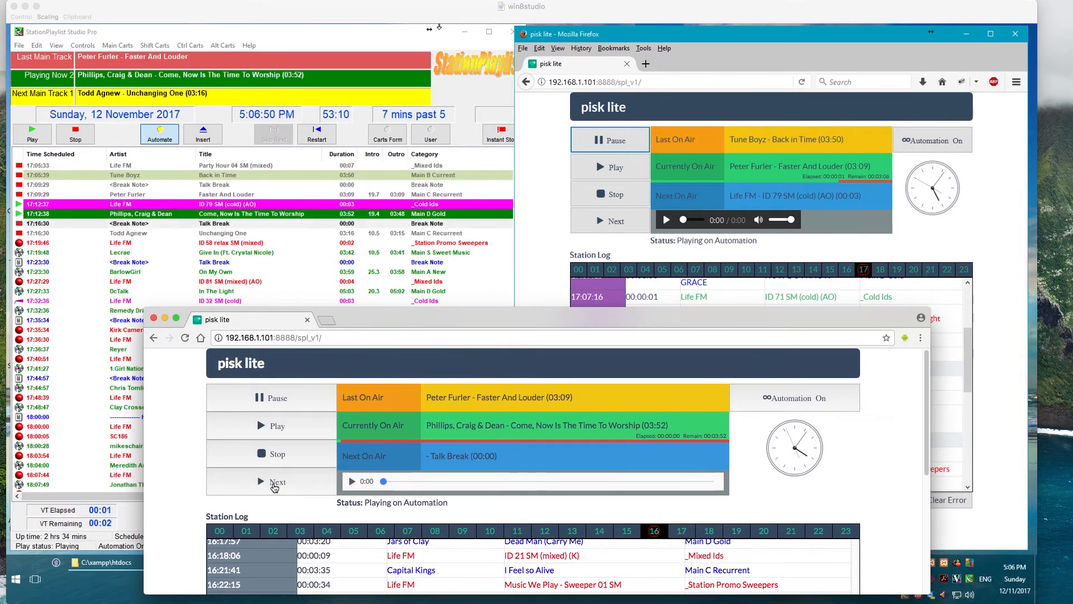
pyautogui.click(306, 428)
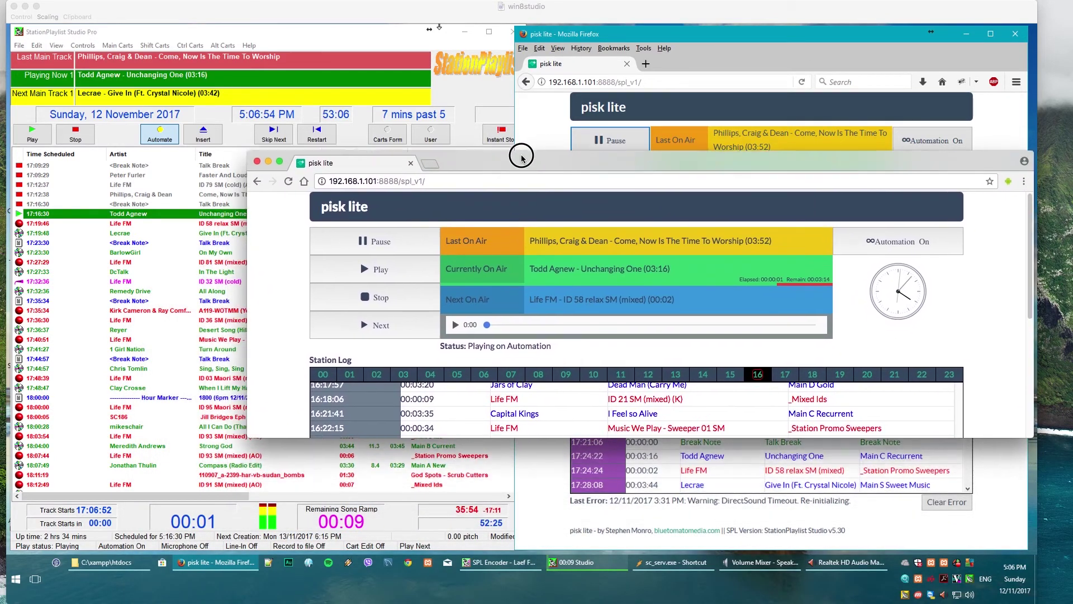
pyautogui.moveTo(417, 316); pyautogui.dragTo(520, 160)
pyautogui.click(671, 596)
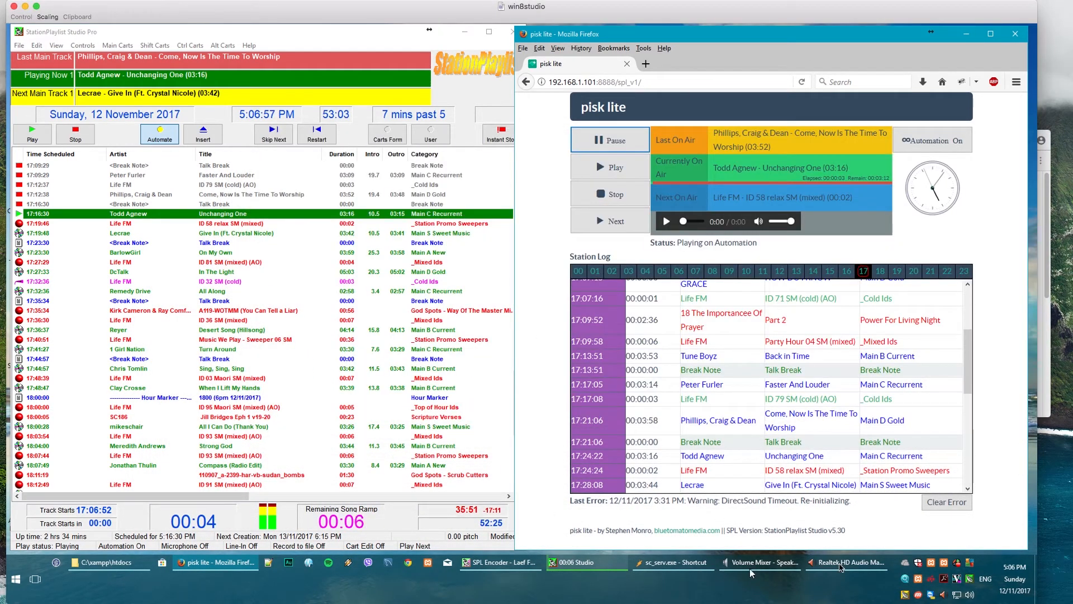
pyautogui.click(672, 567)
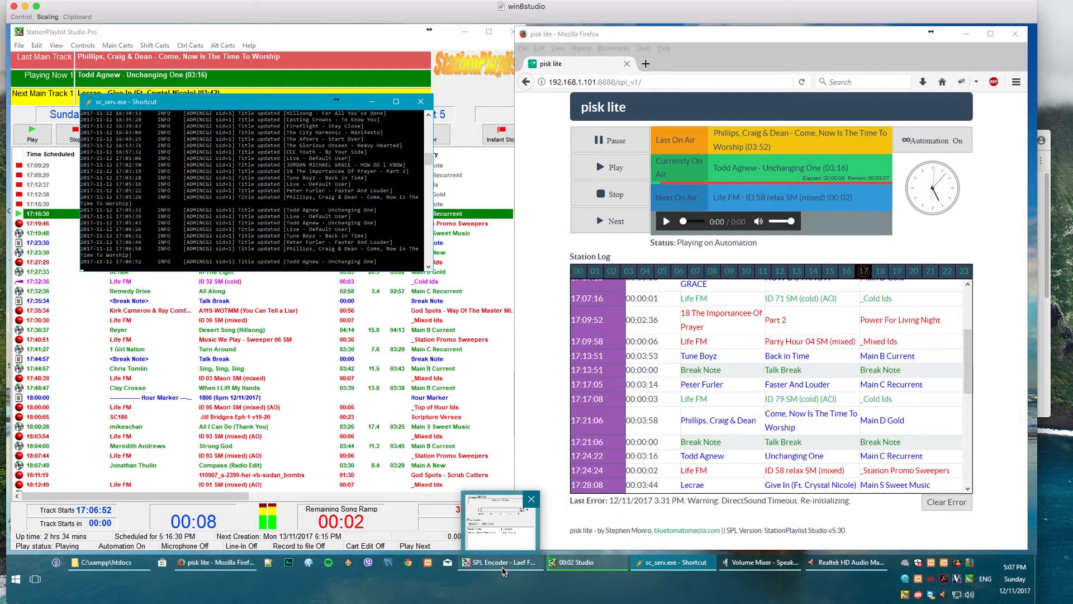
pyautogui.click(501, 561)
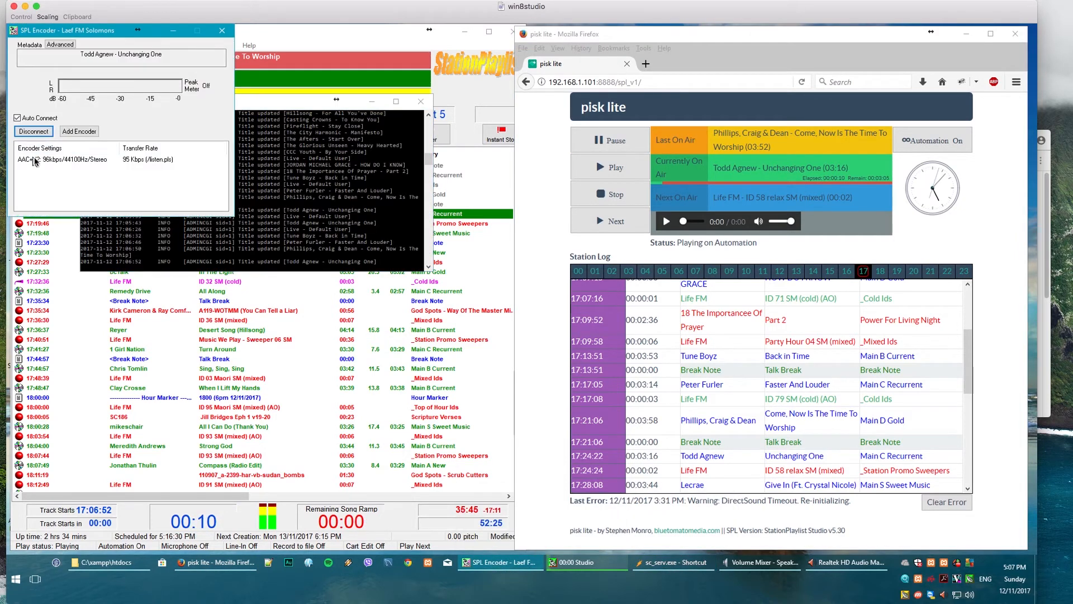
pyautogui.click(99, 160)
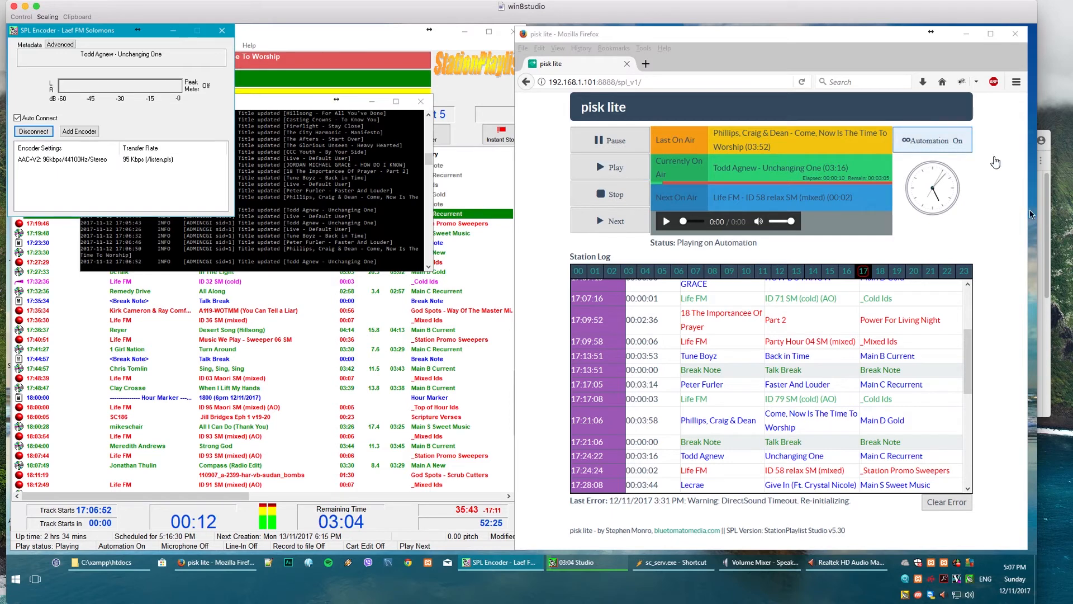
pyautogui.click(1045, 223)
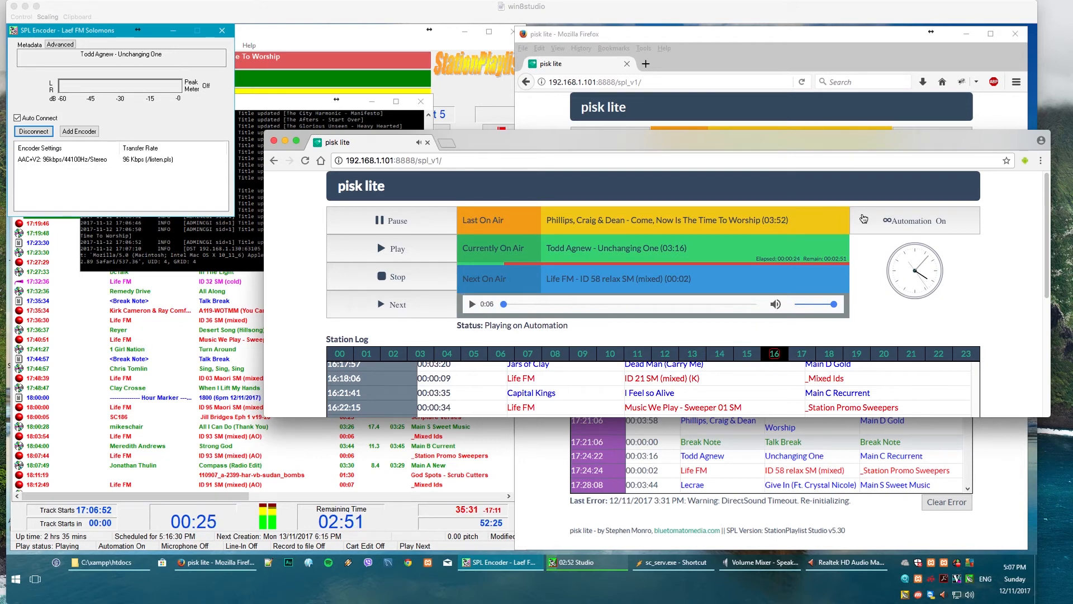
pyautogui.click(413, 19)
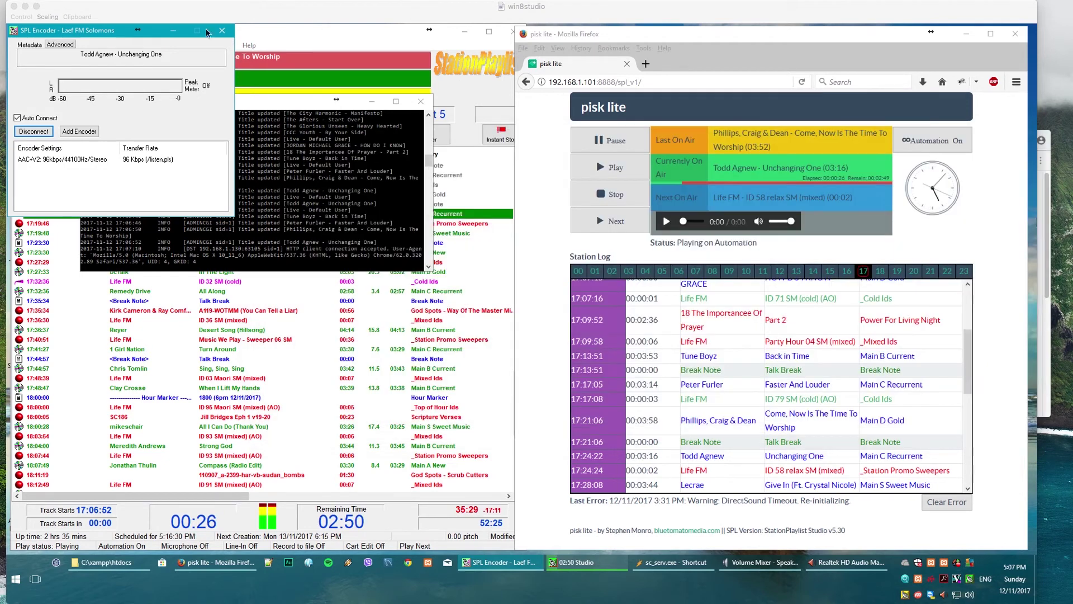
pyautogui.click(169, 32)
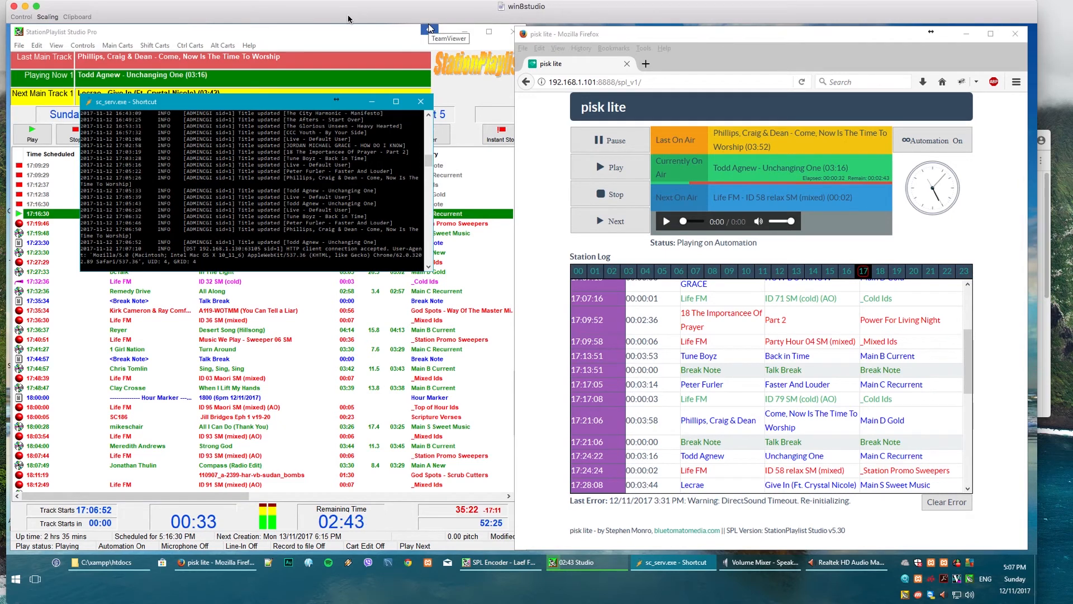
pyautogui.click(333, 41)
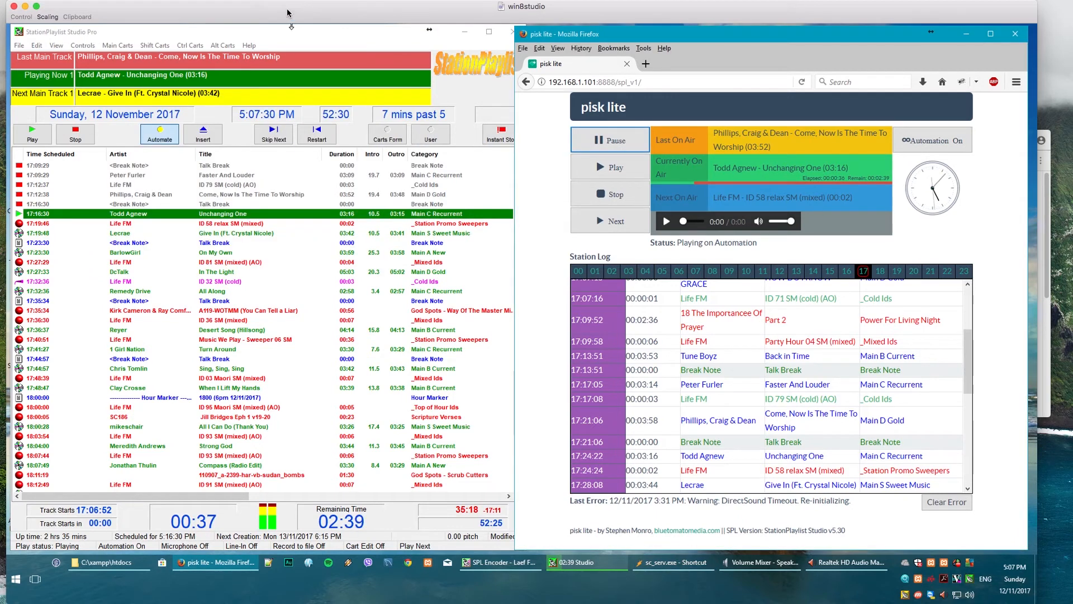
# - Show the station log for hour 23 and clear the DirectSound timeout error
pyautogui.click(273, 32)
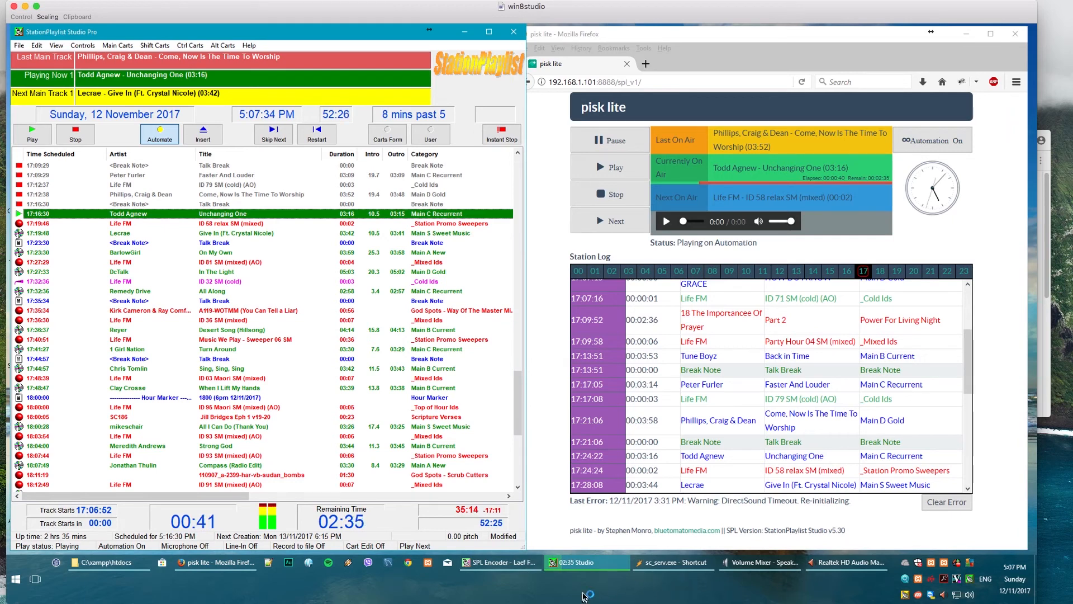
pyautogui.click(1019, 556)
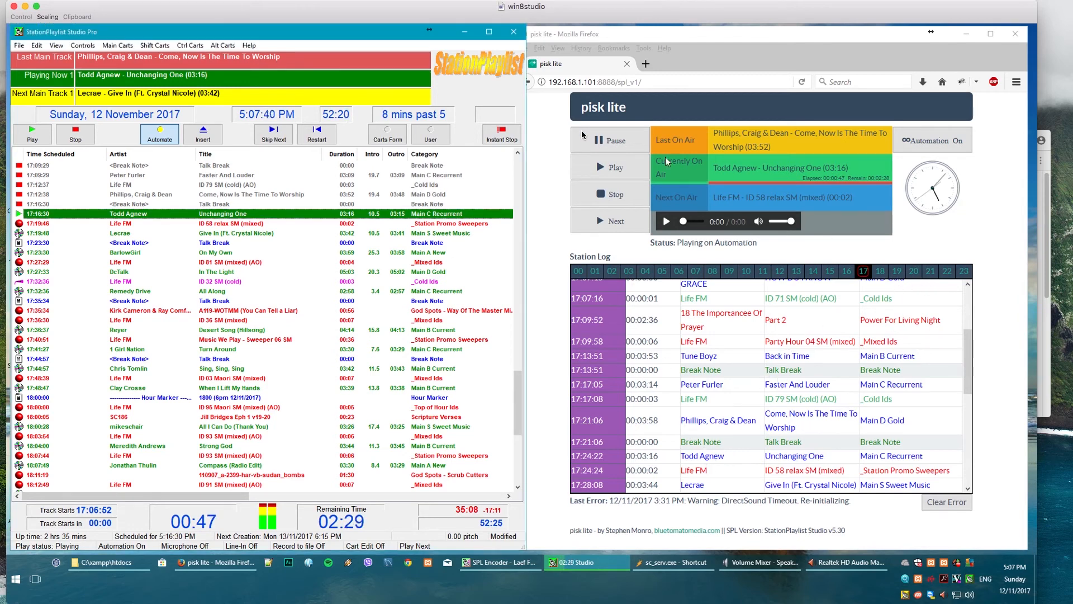
pyautogui.click(927, 277)
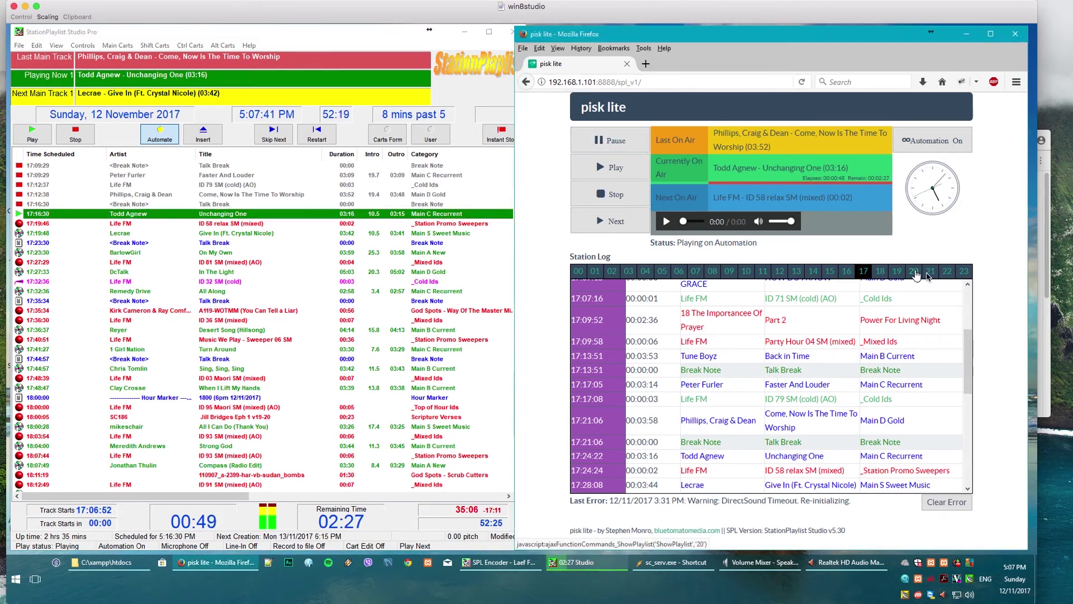
pyautogui.click(947, 271)
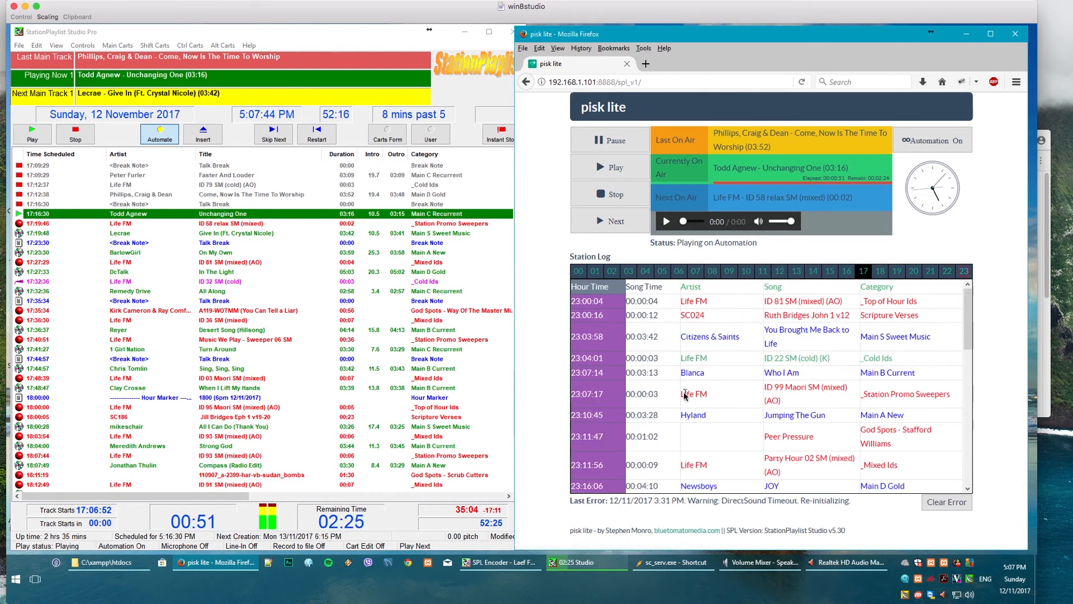
pyautogui.scroll(-5, 685, 402)
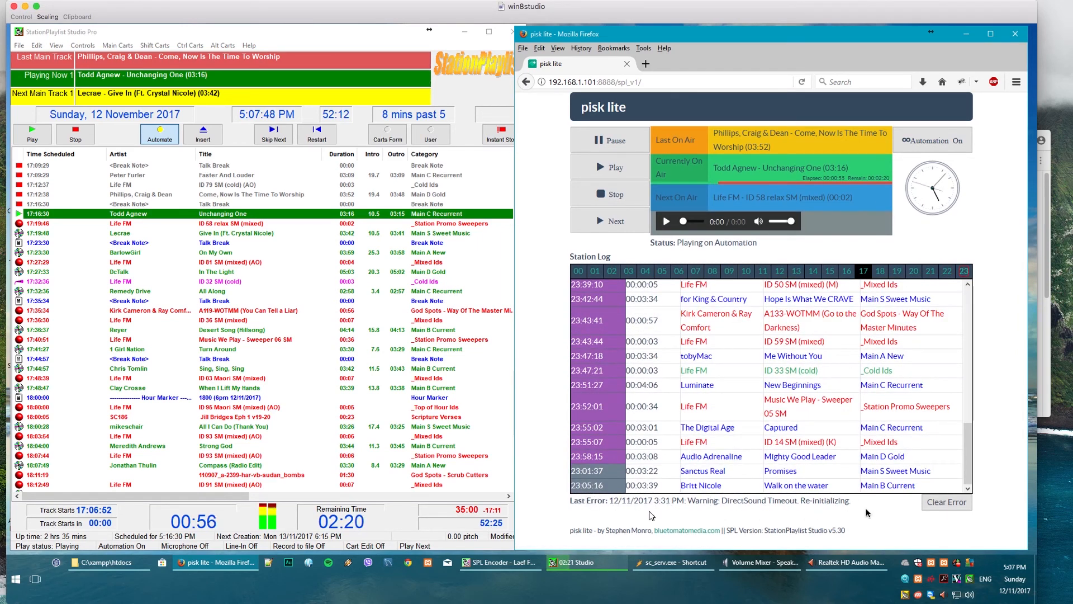
pyautogui.click(935, 505)
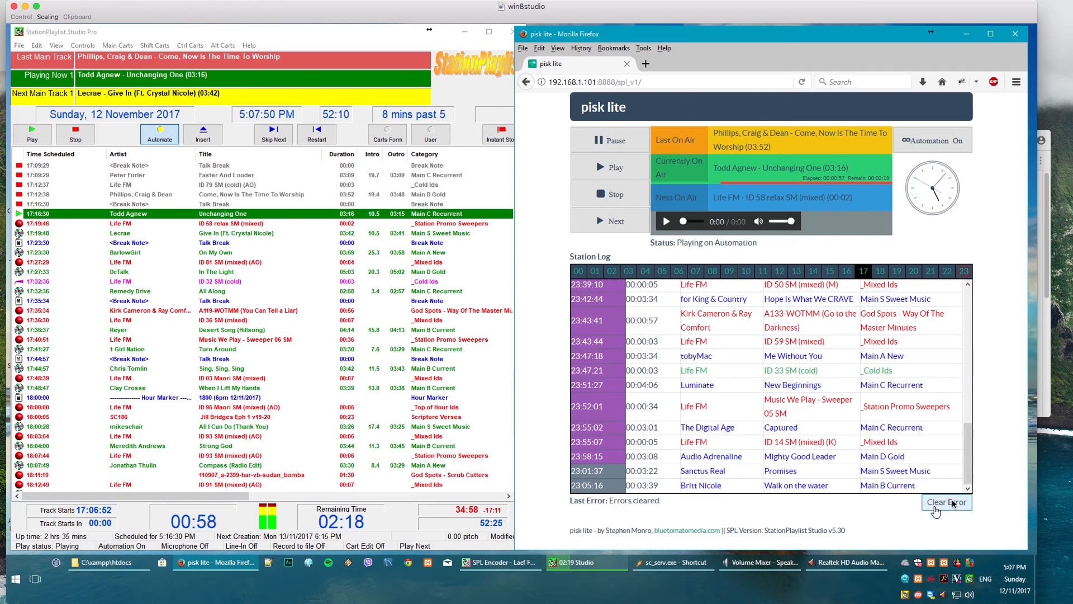